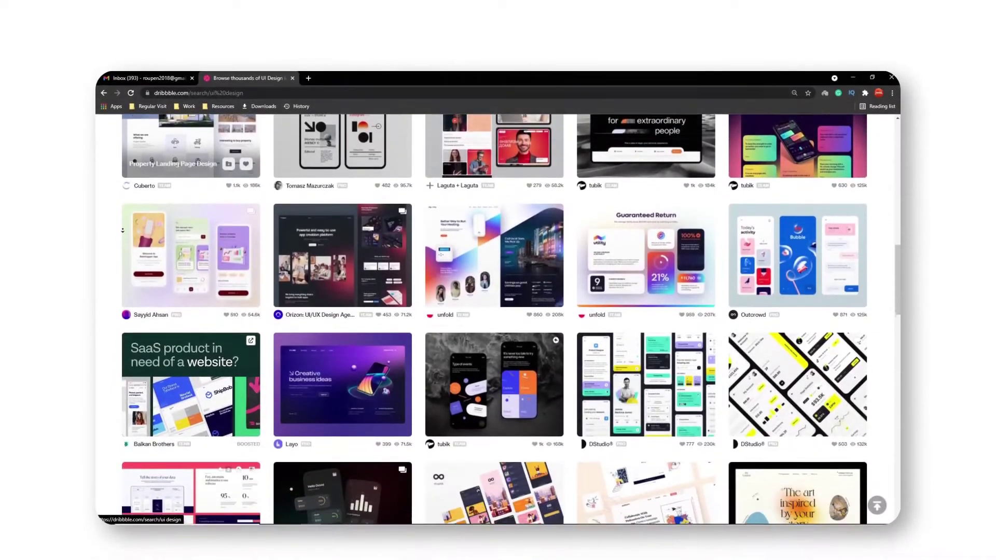
- Scroll the Dribbble results, then bookmark the page as 'Dribbble' in the Regular Visit folder
scroll(123, 230, down, 5)
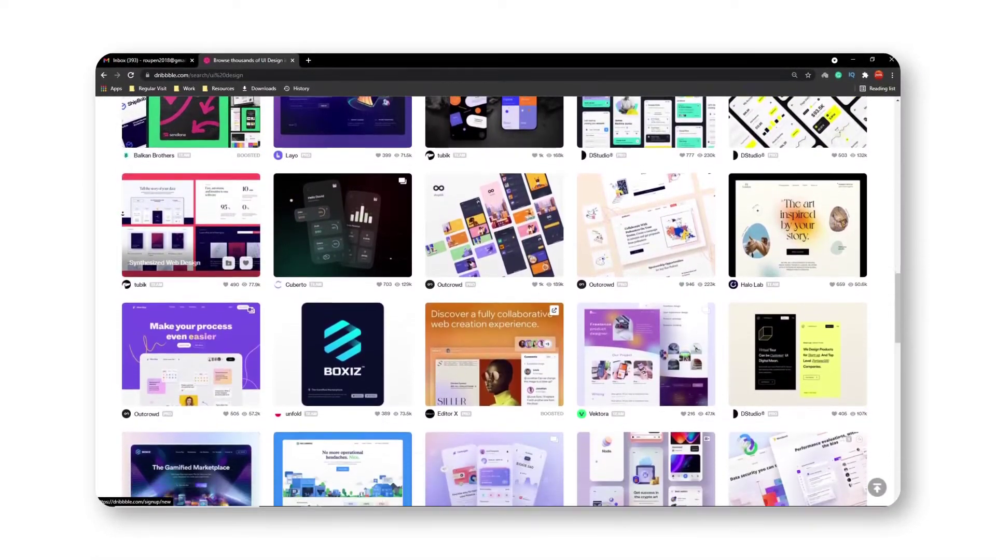
scroll(123, 213, down, 5)
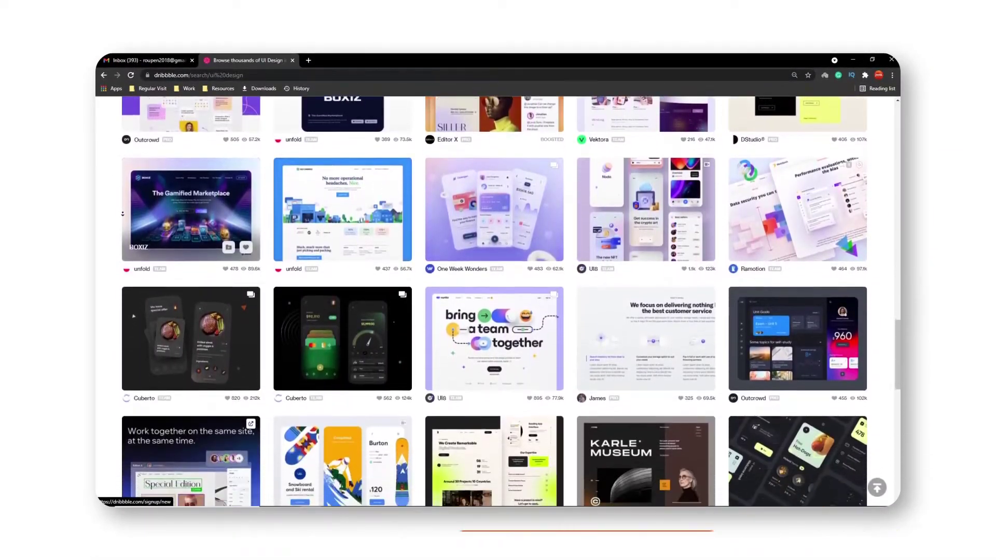
scroll(122, 213, down, 5)
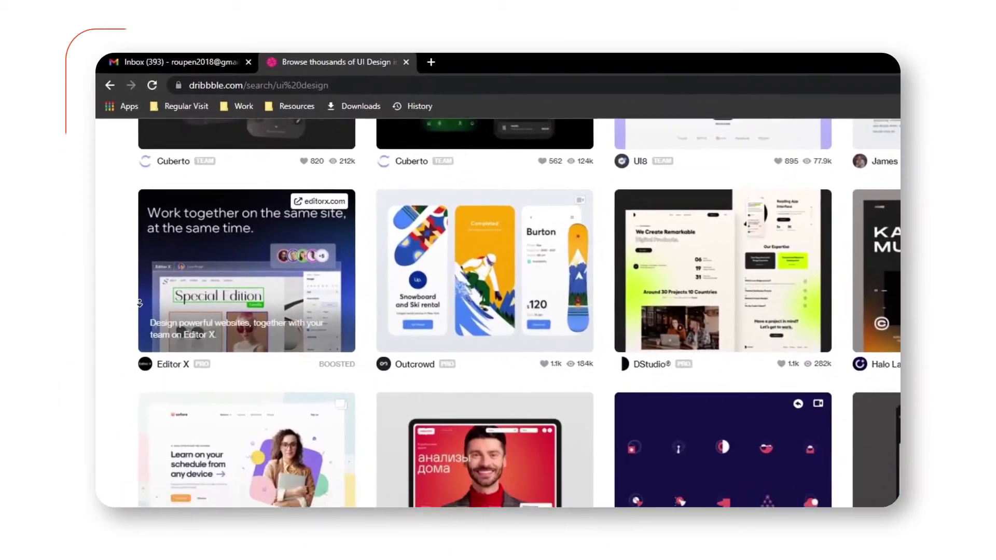
scroll(139, 302, down, 3)
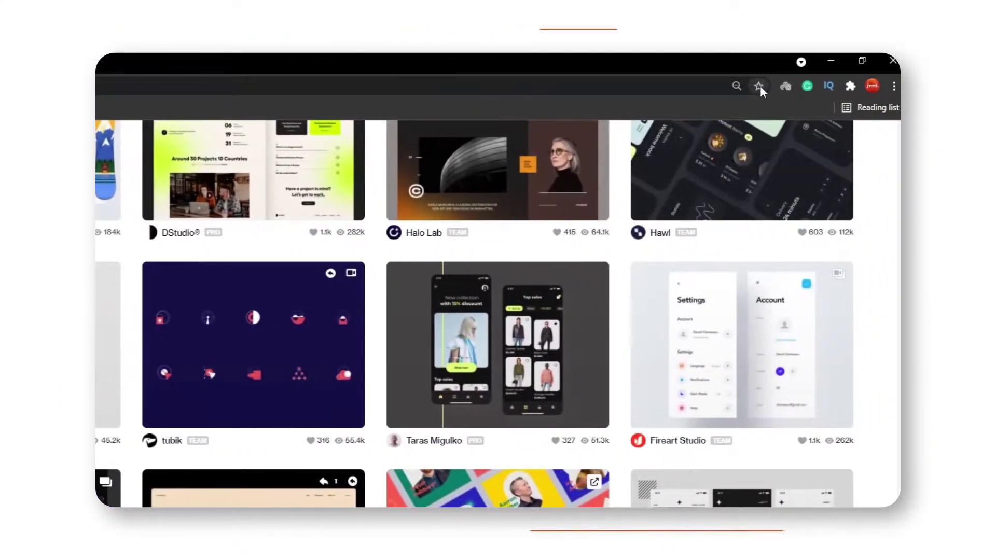
click(760, 86)
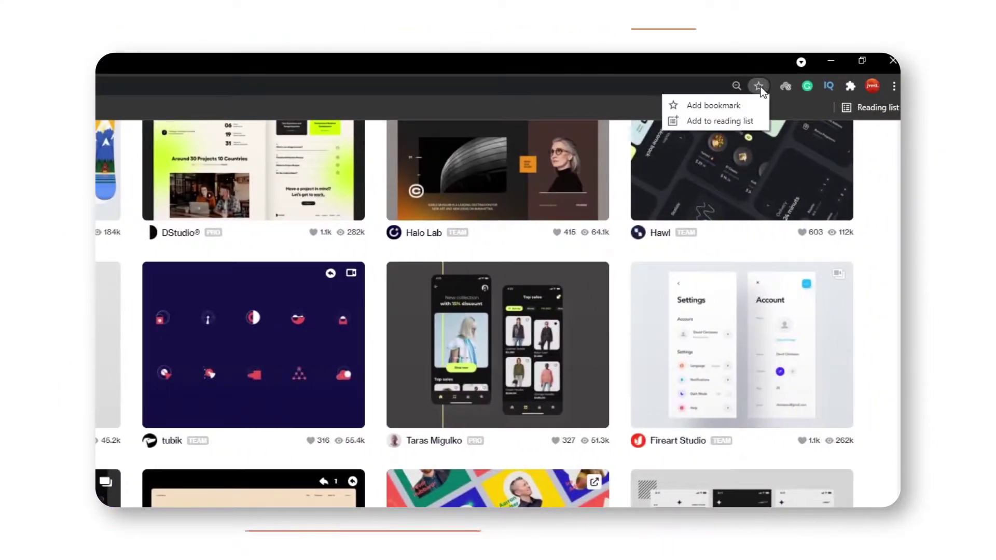
click(727, 105)
click(641, 176)
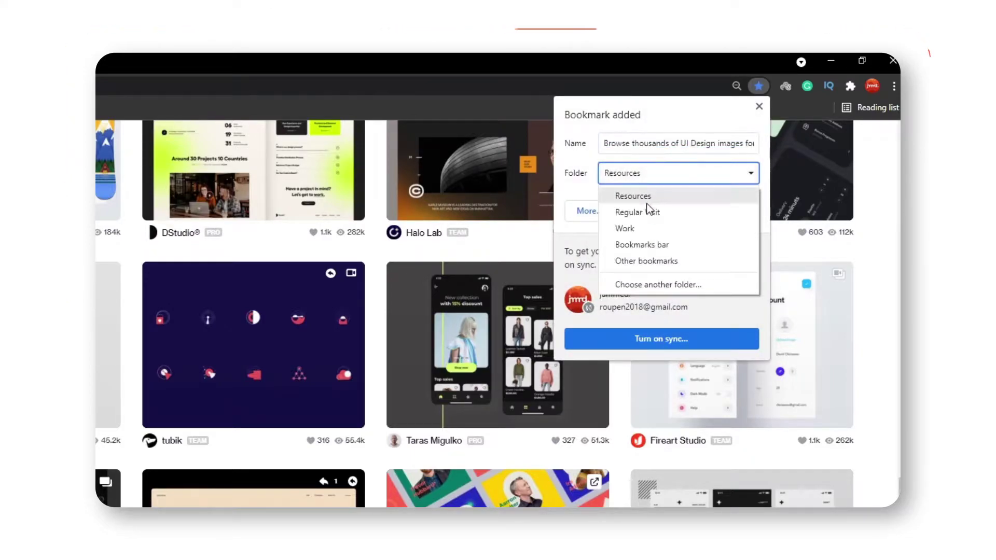
click(672, 209)
click(659, 143)
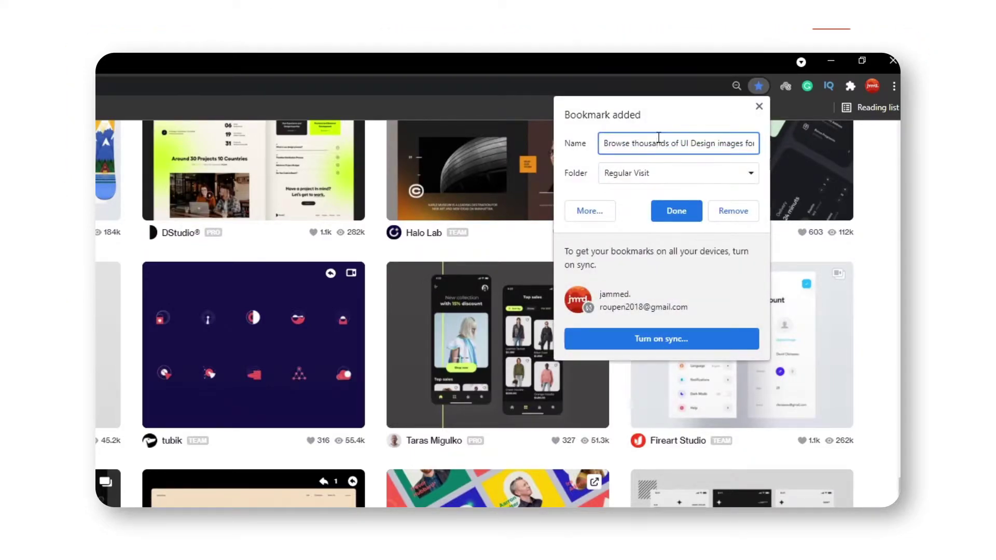
key(ctrl+a)
text(Dribbble)
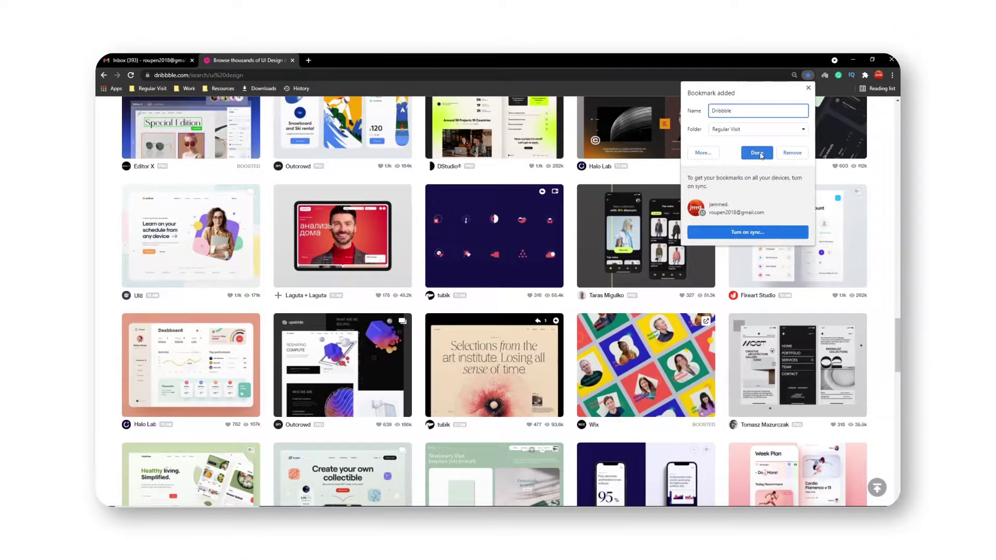
click(757, 153)
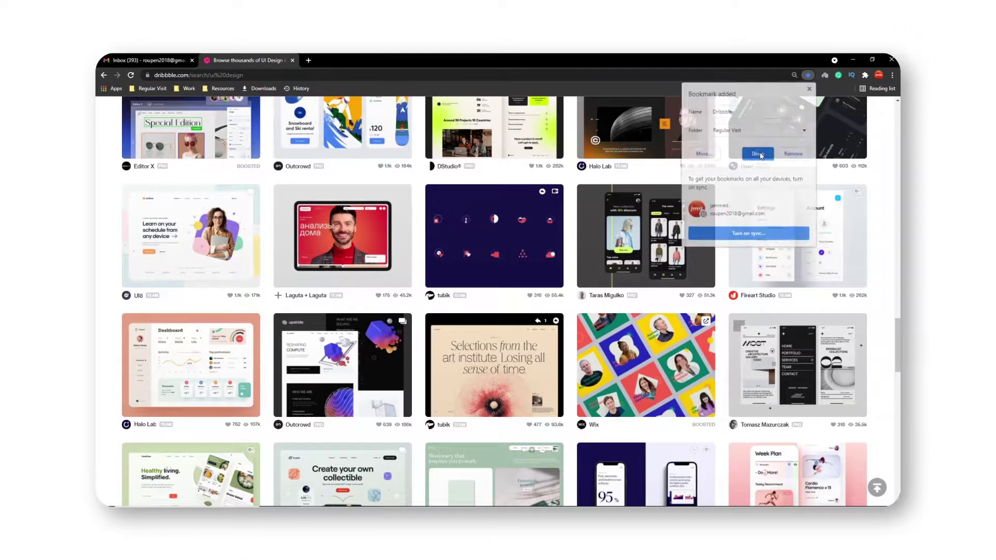
- Open Pinterest from the Regular Visit folder on the bookmarks bar
click(154, 90)
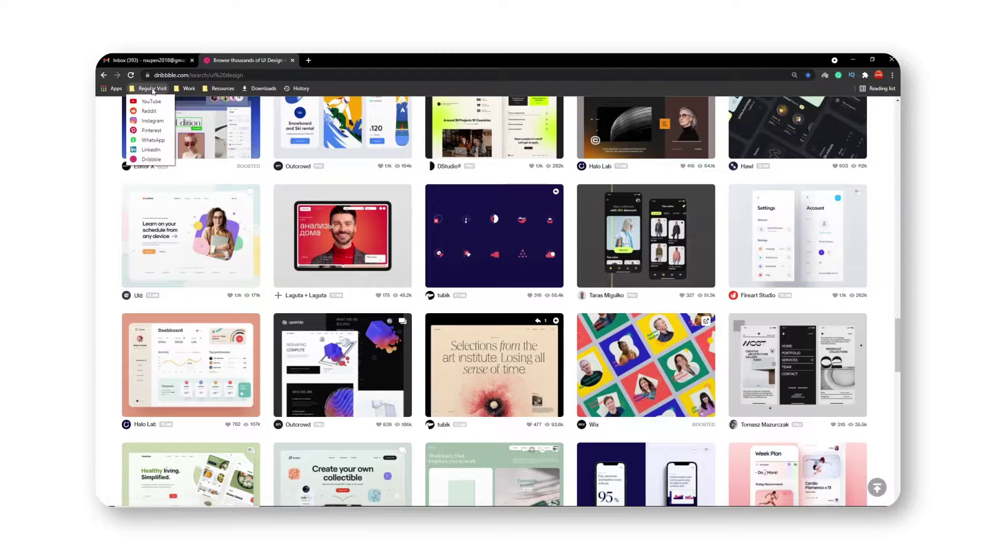
mouse_move(181, 92)
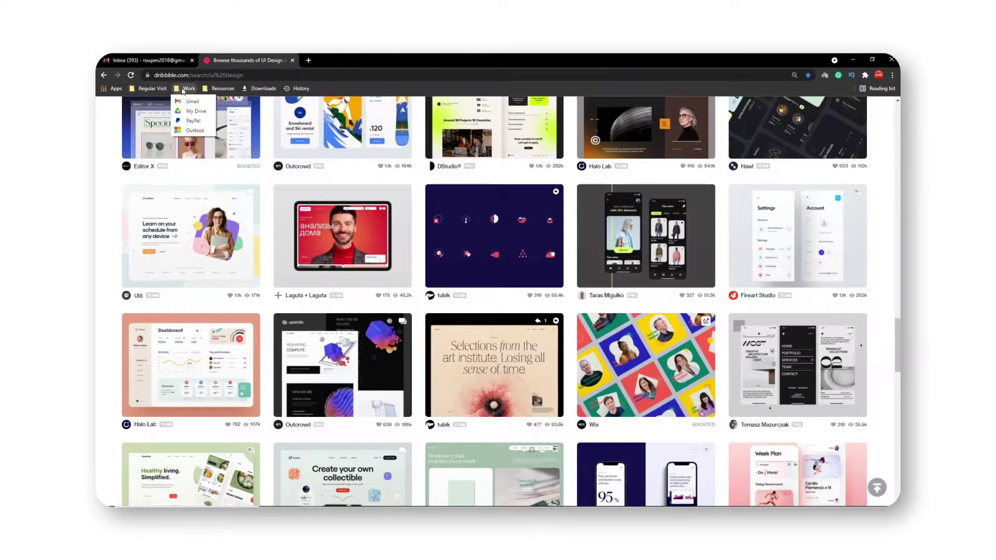
mouse_move(212, 91)
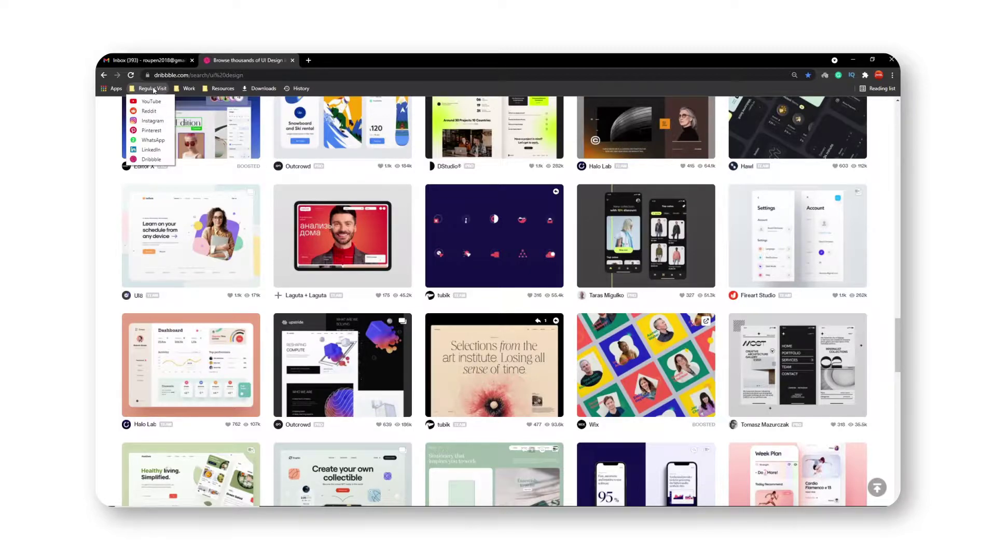
click(152, 130)
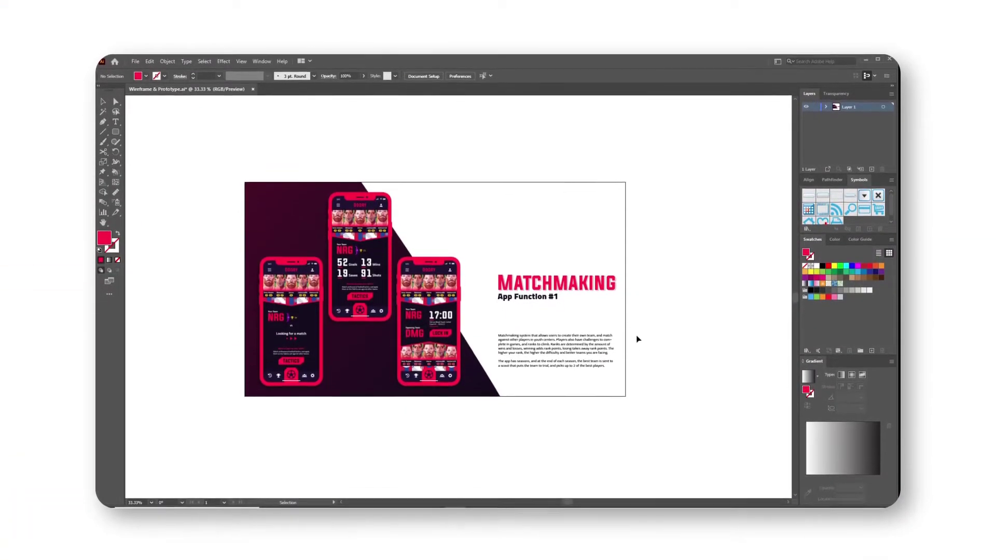
- Pan the artboard down slightly and cycle through the Align, Symbols and Color Guide panels
mouse_move(660, 333)
mouse_down()
mouse_move(652, 349)
mouse_move(662, 351)
mouse_up()
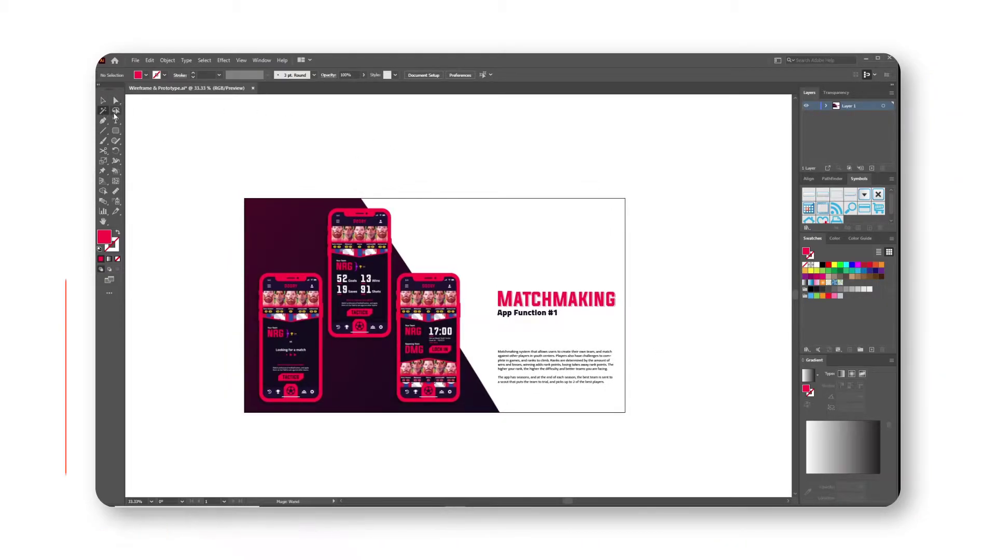
click(809, 179)
click(859, 179)
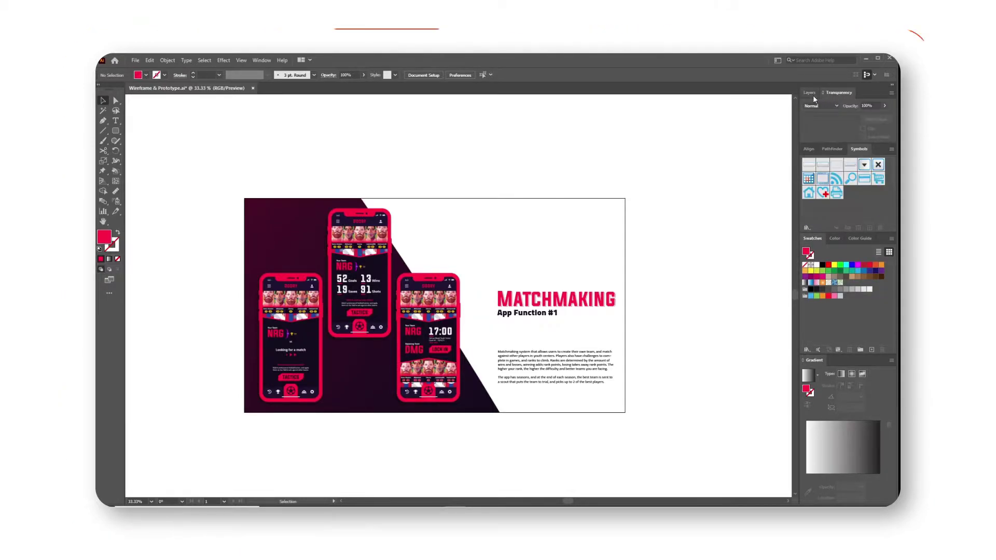
click(857, 239)
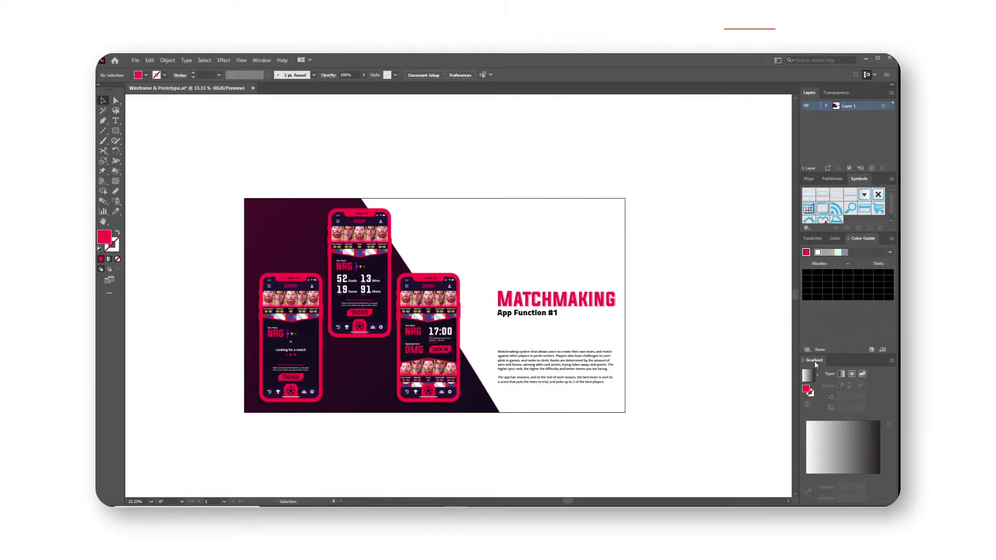
- Float the panel stack out and bring up the Pathfinder and Swatches panels
drag(858, 91, 892, 117)
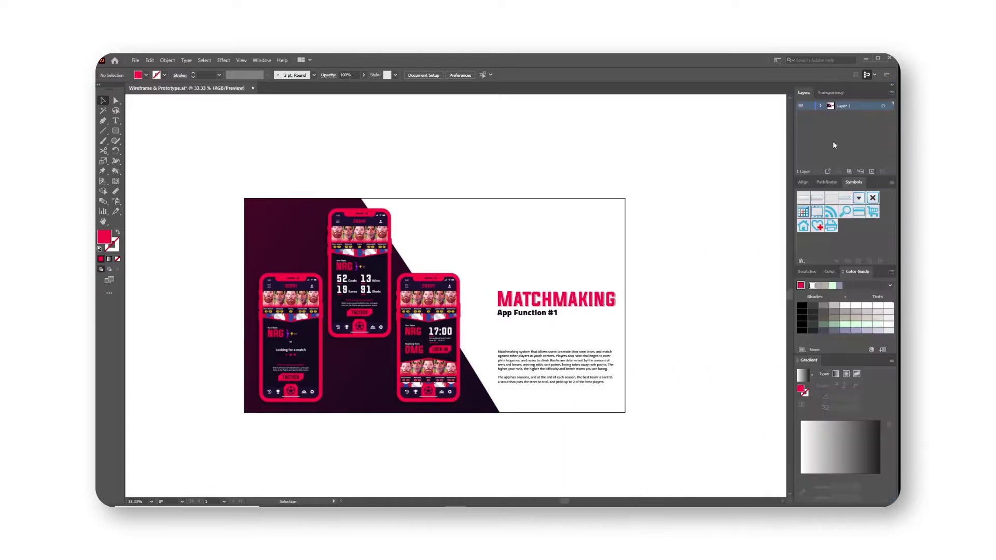
click(804, 182)
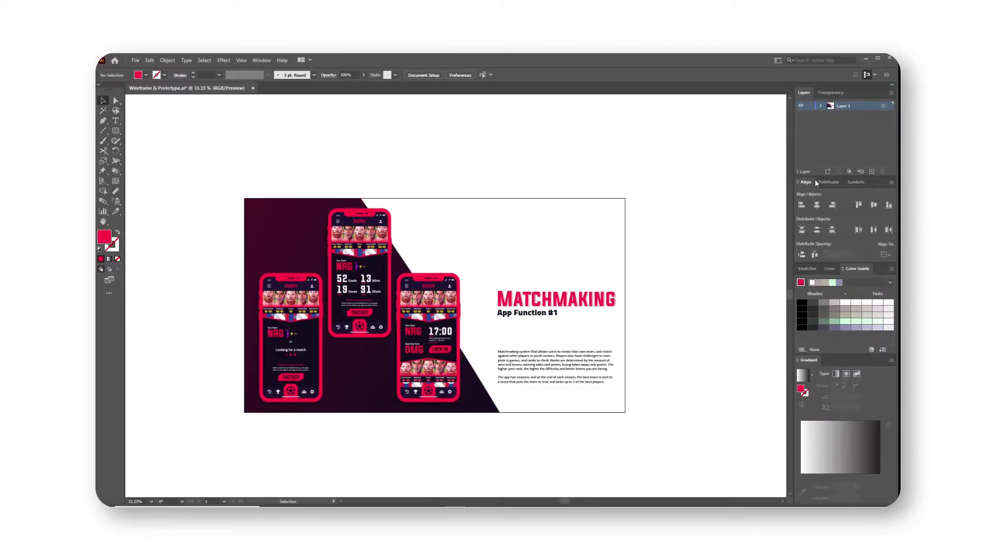
click(827, 182)
click(807, 242)
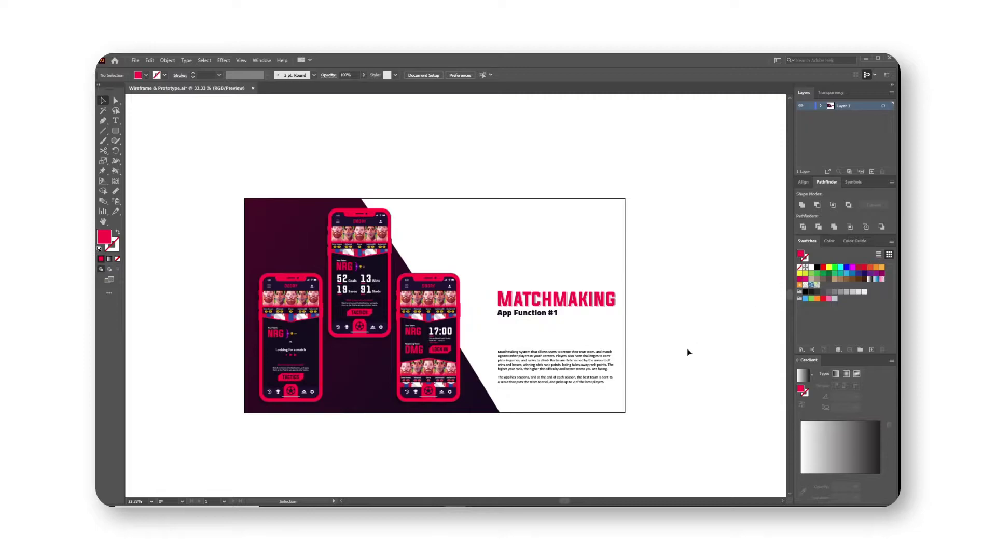
- Show the Brushes panel via Window > Brushes and dock it with the Gradient panel
click(241, 61)
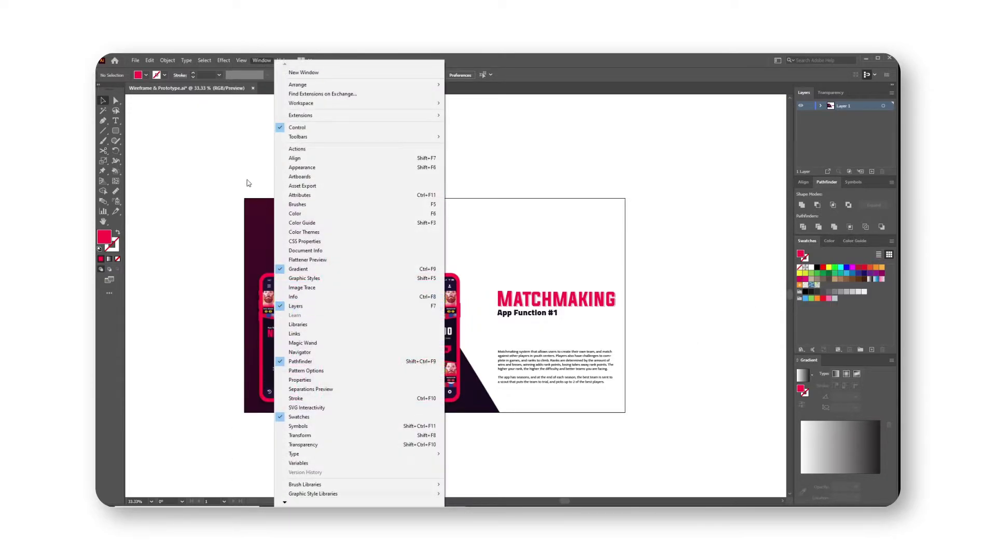
click(751, 306)
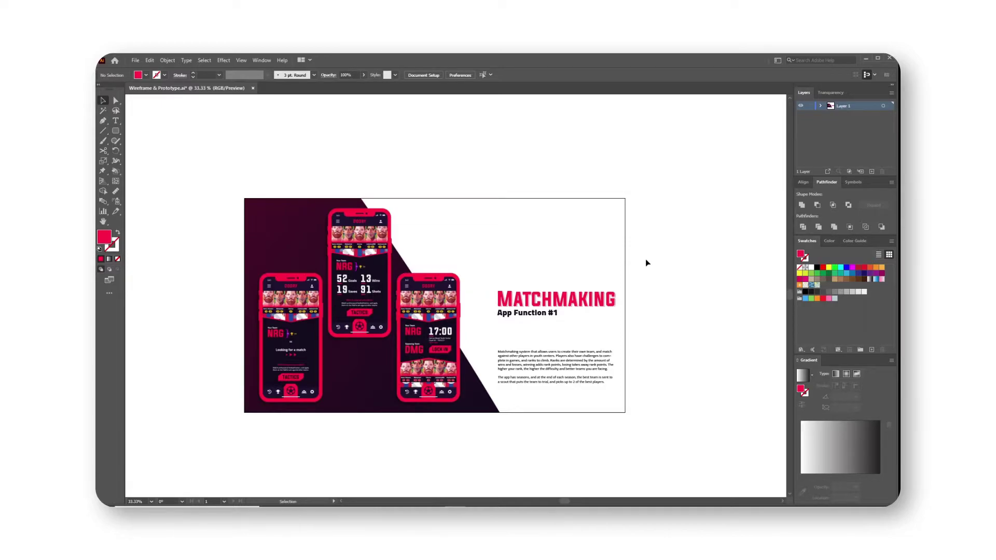
click(263, 61)
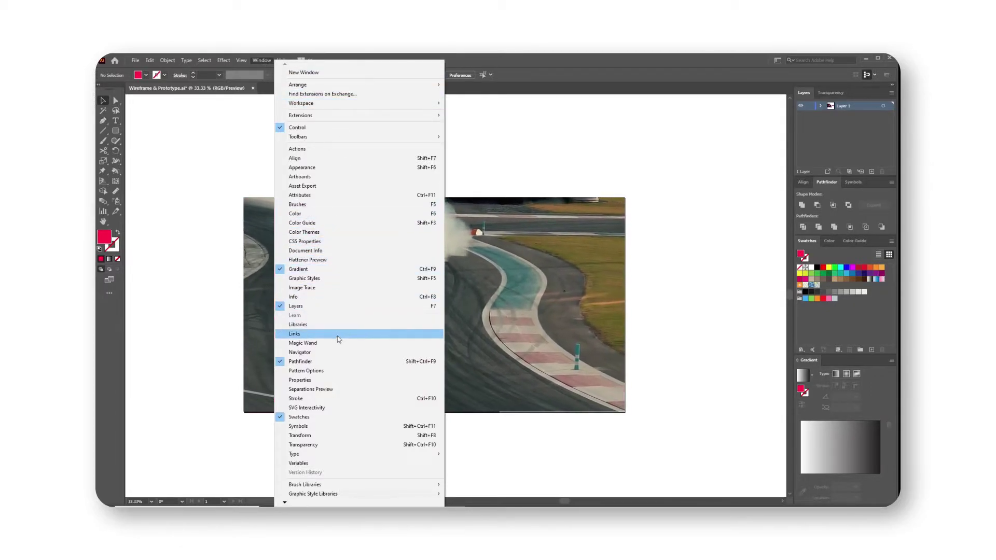
click(329, 204)
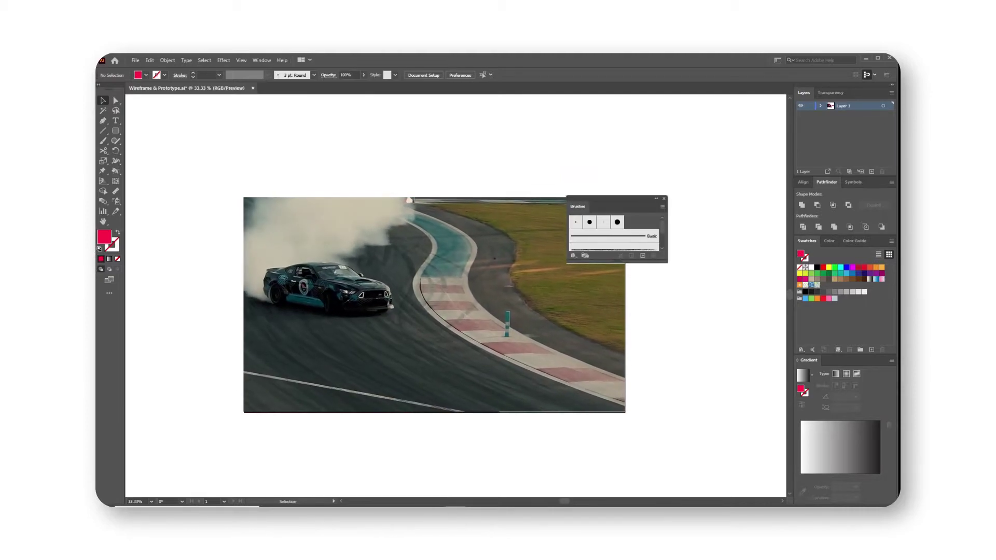
mouse_move(577, 206)
mouse_down()
mouse_move(741, 252)
mouse_move(832, 362)
mouse_up()
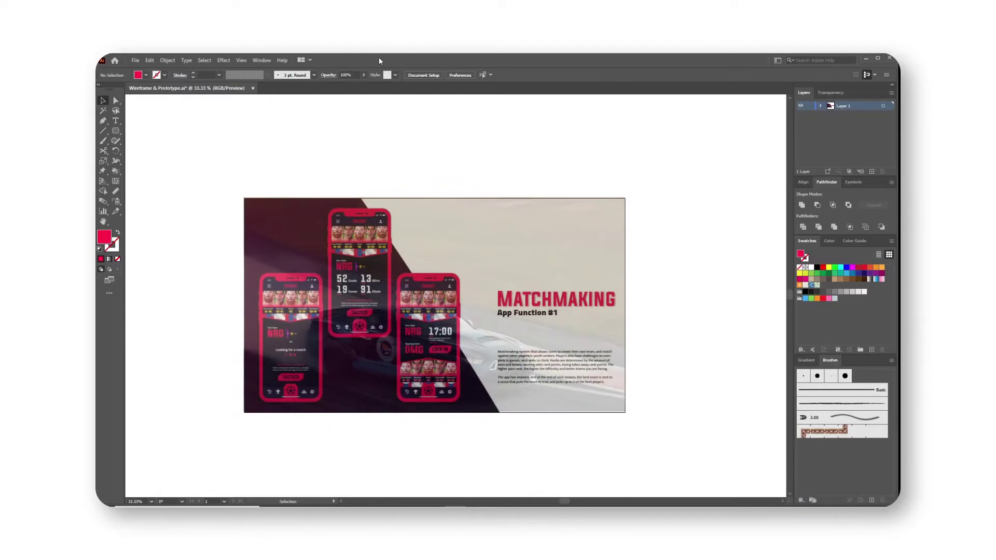
- Save the current panel layout as the new Jammed - OCT workspace
click(263, 61)
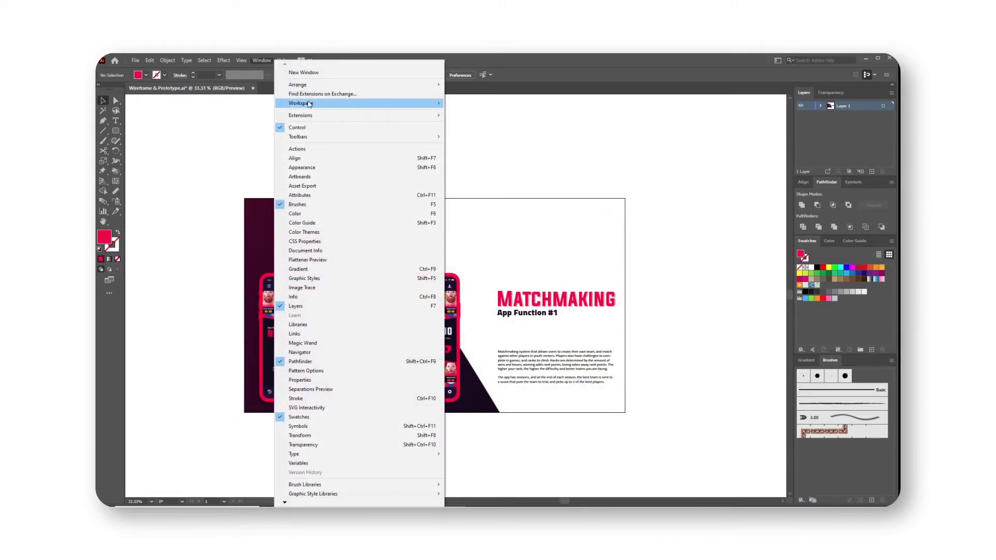
mouse_move(310, 105)
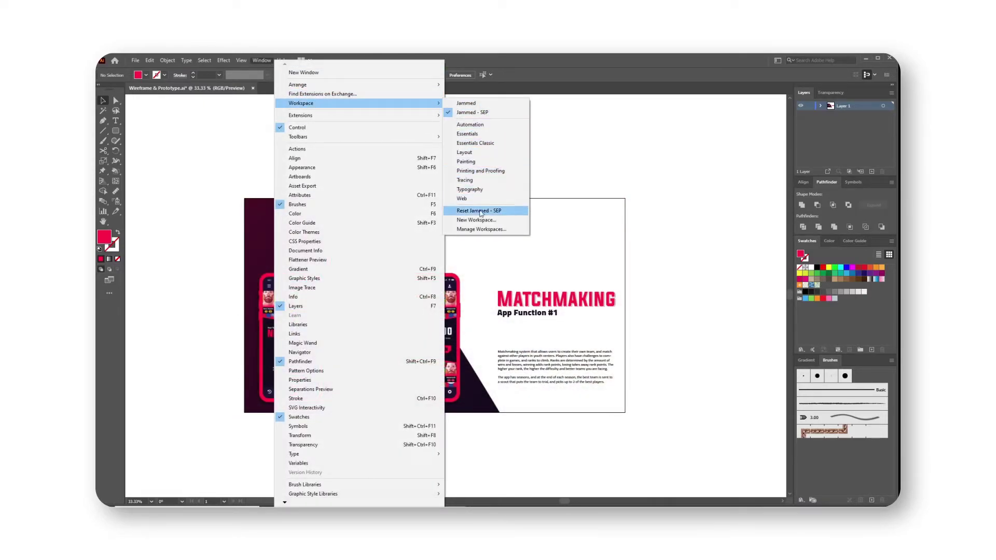
click(476, 220)
click(500, 297)
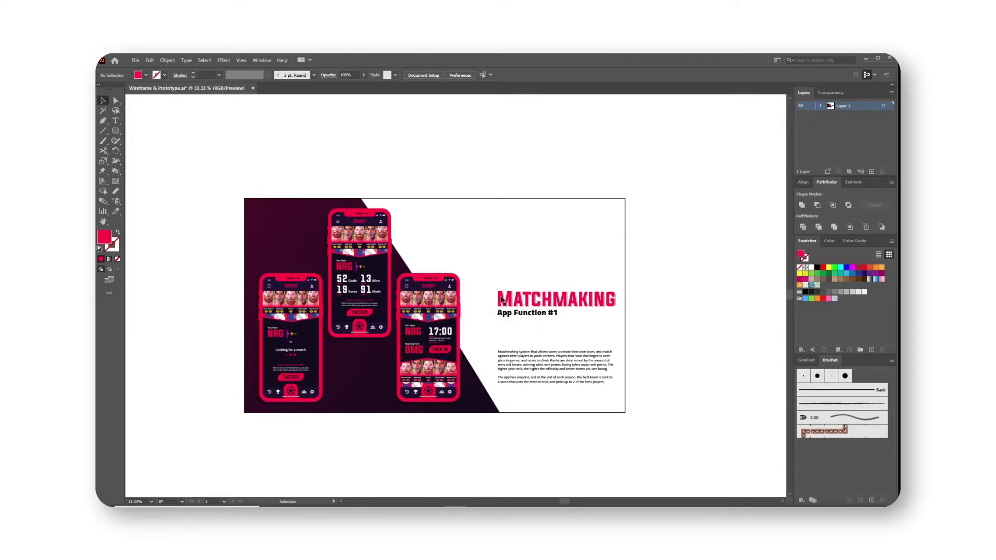
- Switch to the Jammed - OCT workspace and reset its layout
click(778, 60)
click(804, 81)
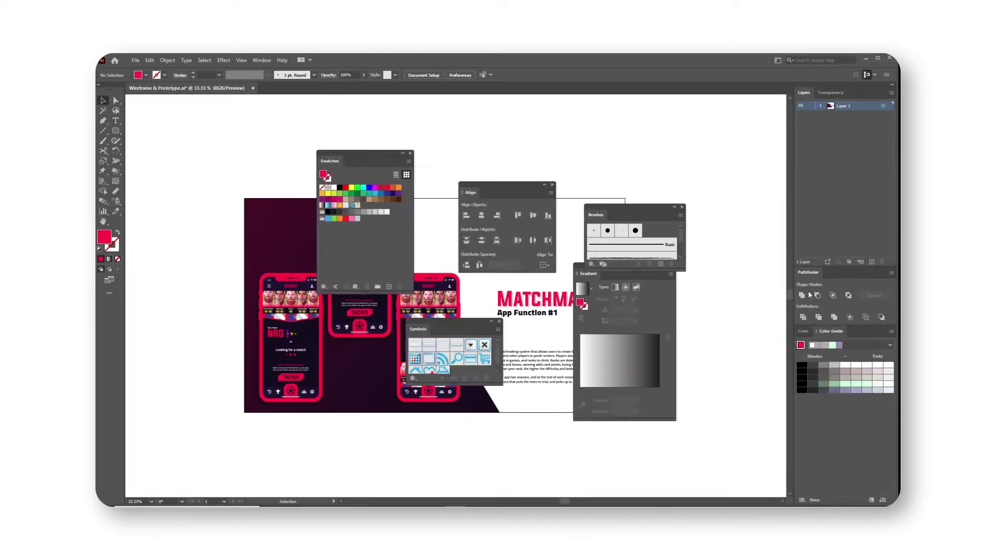
click(778, 61)
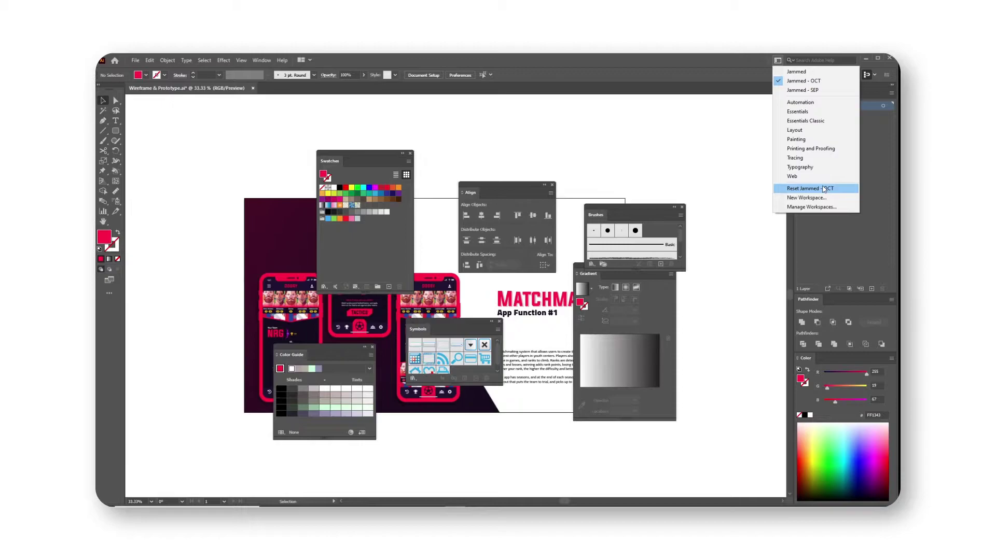
click(825, 189)
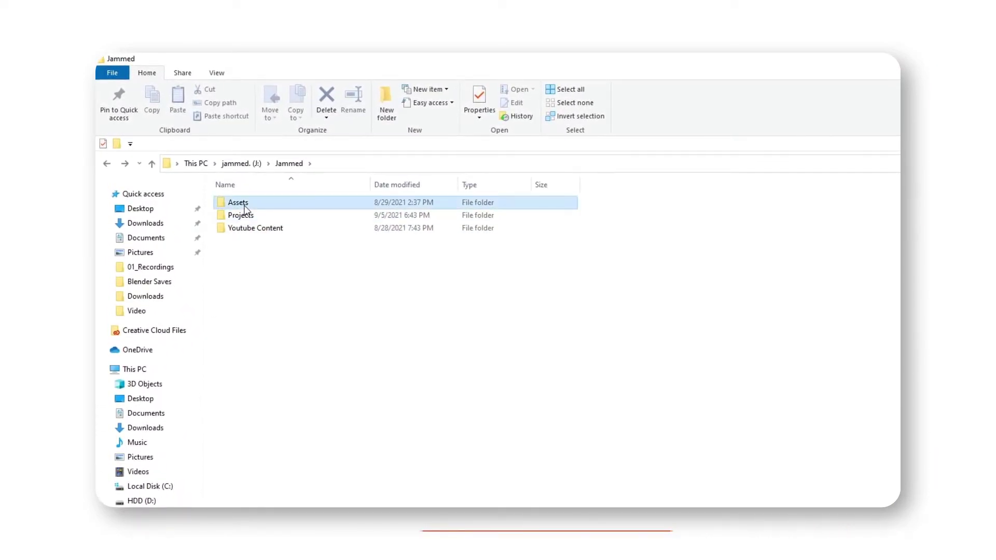
- Browse Assets > 02_Audio > 01_No Copyright Music, then go back up to the Jammed folder
double_click(244, 206)
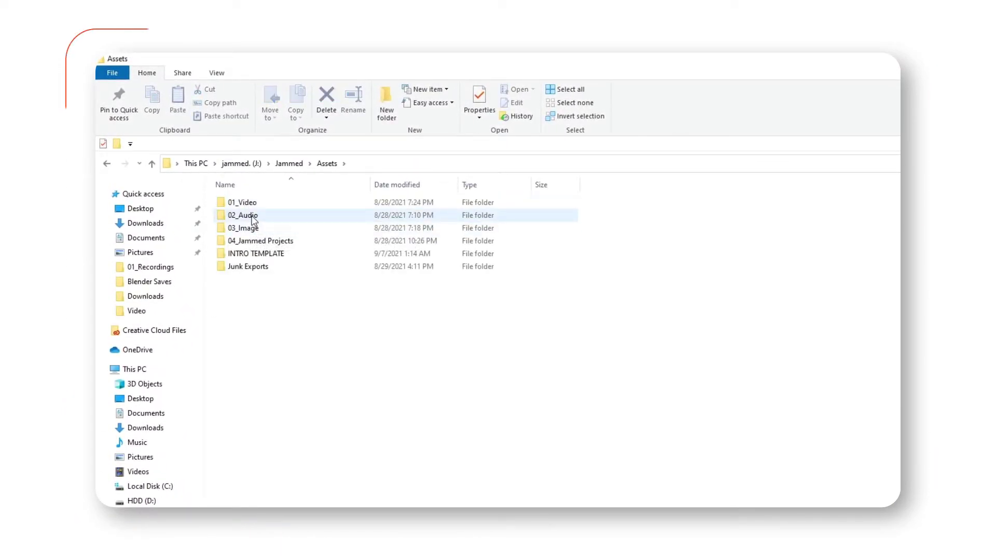
double_click(253, 218)
double_click(258, 205)
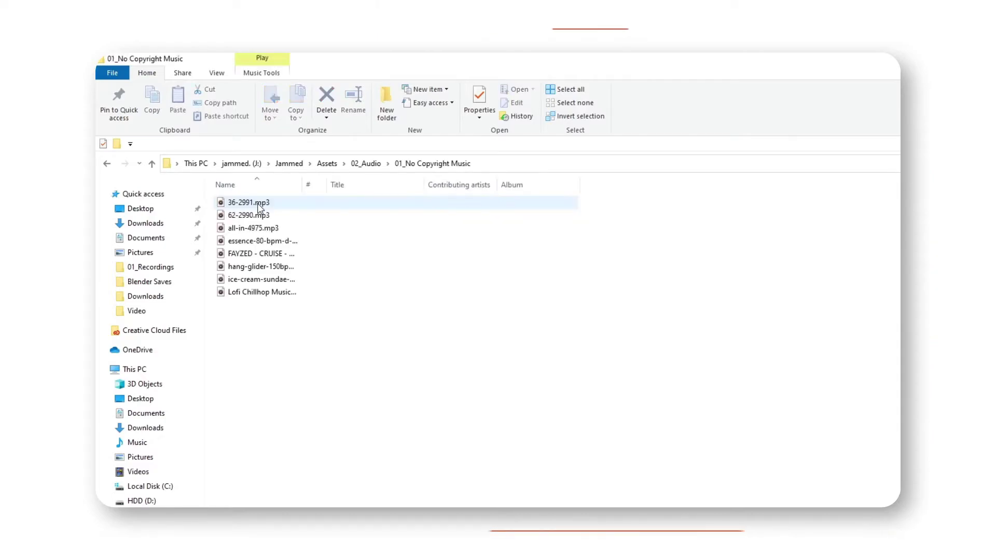
click(107, 164)
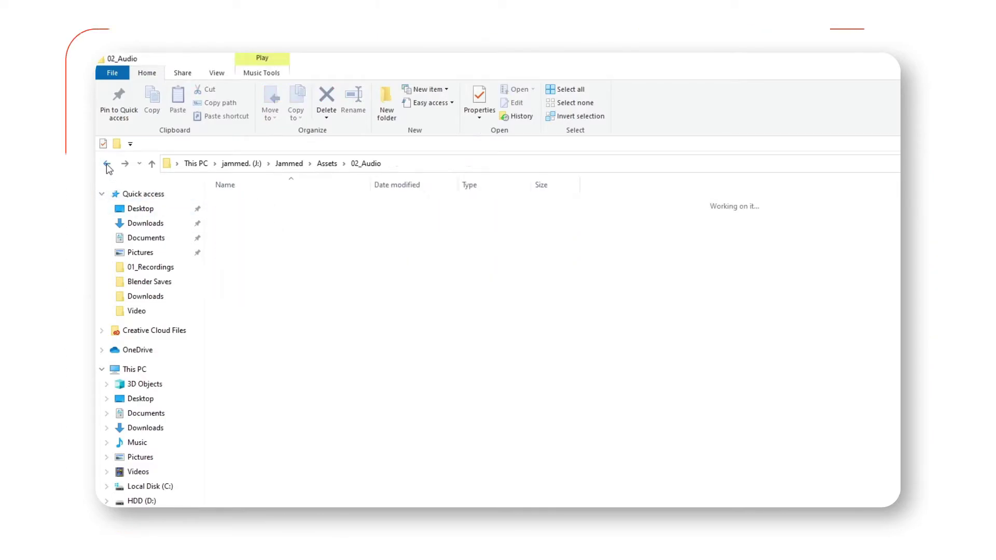
click(108, 164)
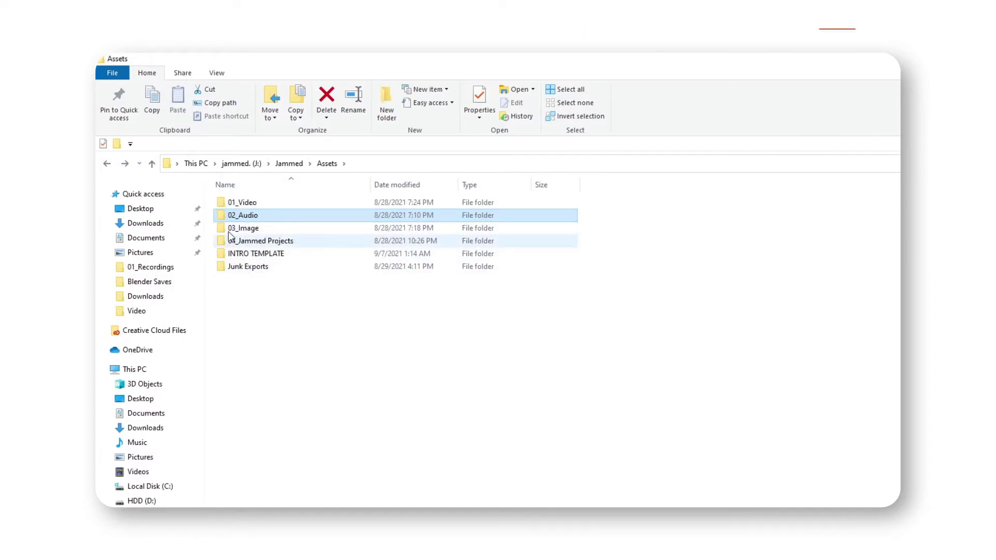
click(107, 164)
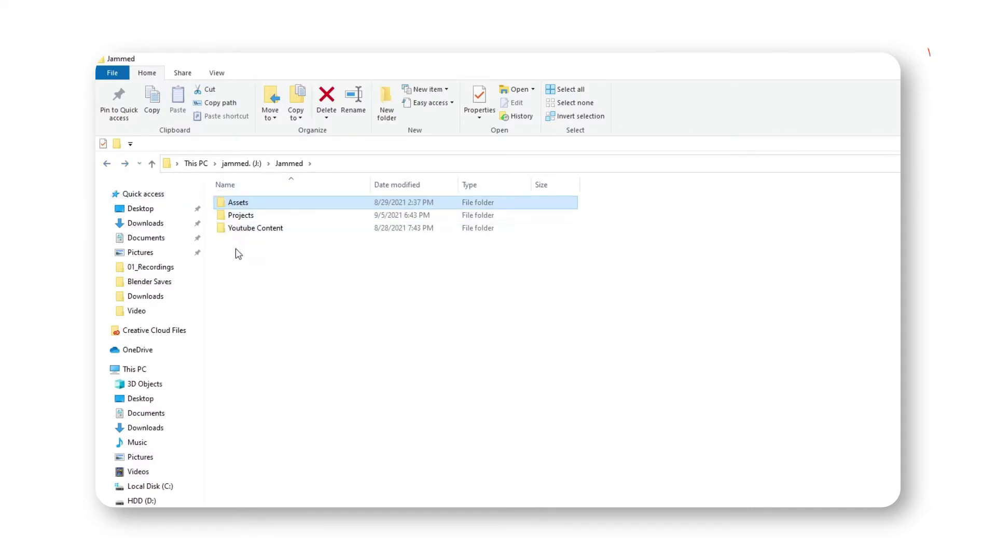
- Look into Assets > INTRO TEMPLATE, then open Youtube Content > 01_Youtube Videos > 0000_Template Folder Copy_Day
double_click(236, 203)
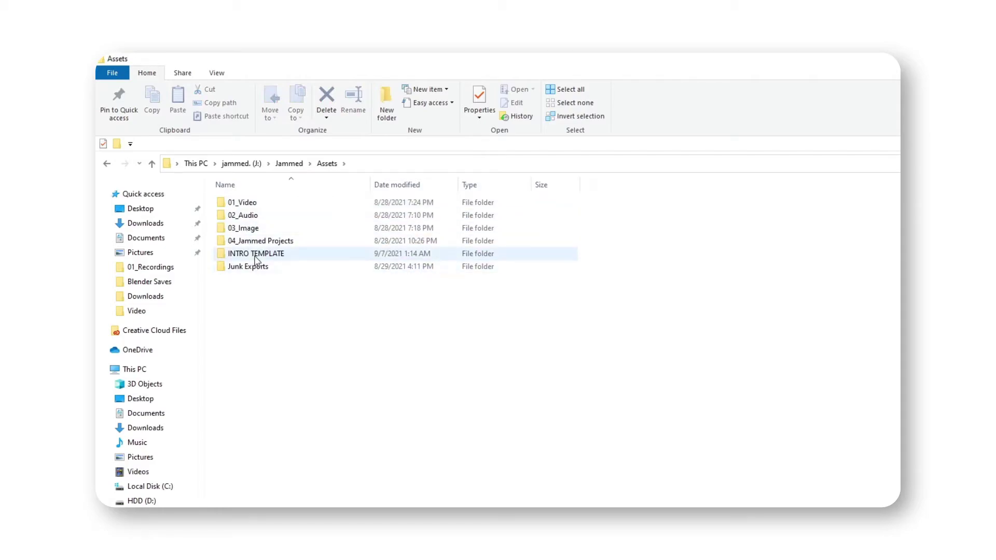
double_click(249, 254)
click(107, 164)
click(107, 164)
double_click(244, 228)
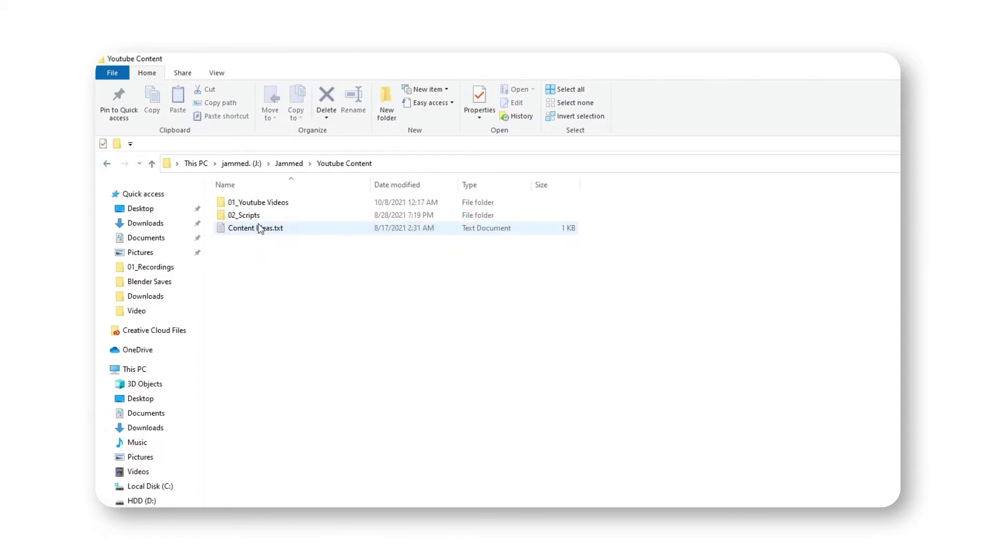
double_click(246, 202)
double_click(276, 203)
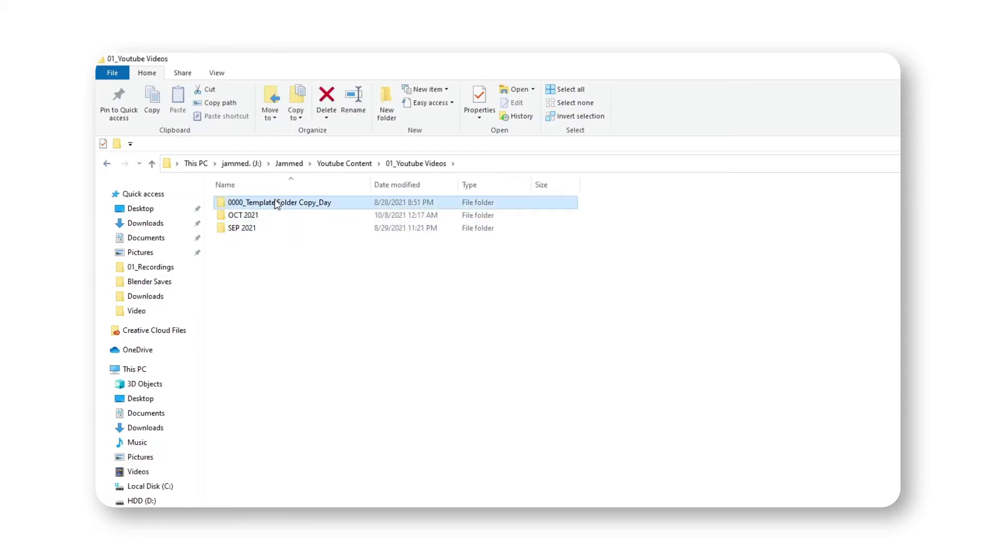
- Inspect the template's 01_Assets through 05_Thumbnail subfolders, opening 01_Assets, 02_Narration and 03_Premiere File
click(274, 202)
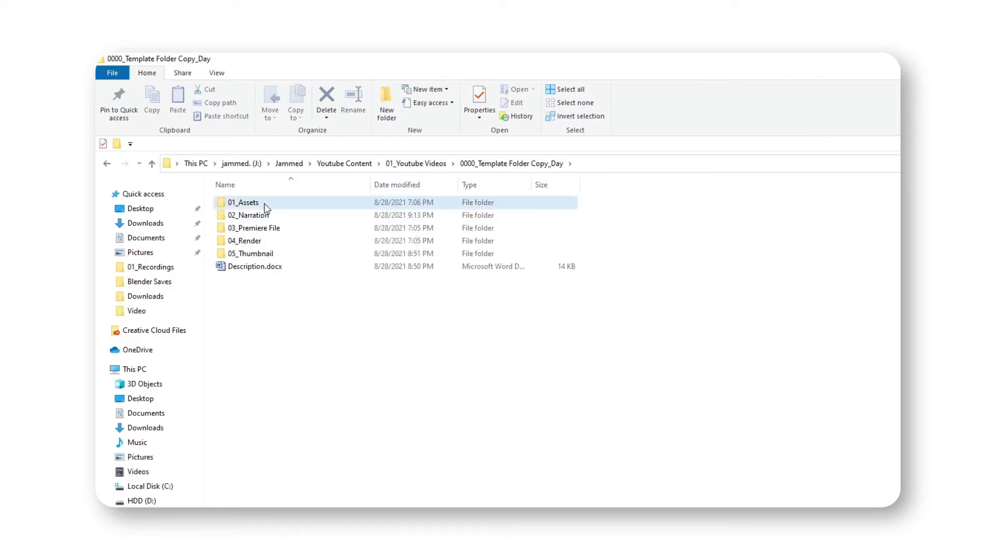
click(289, 220)
click(287, 231)
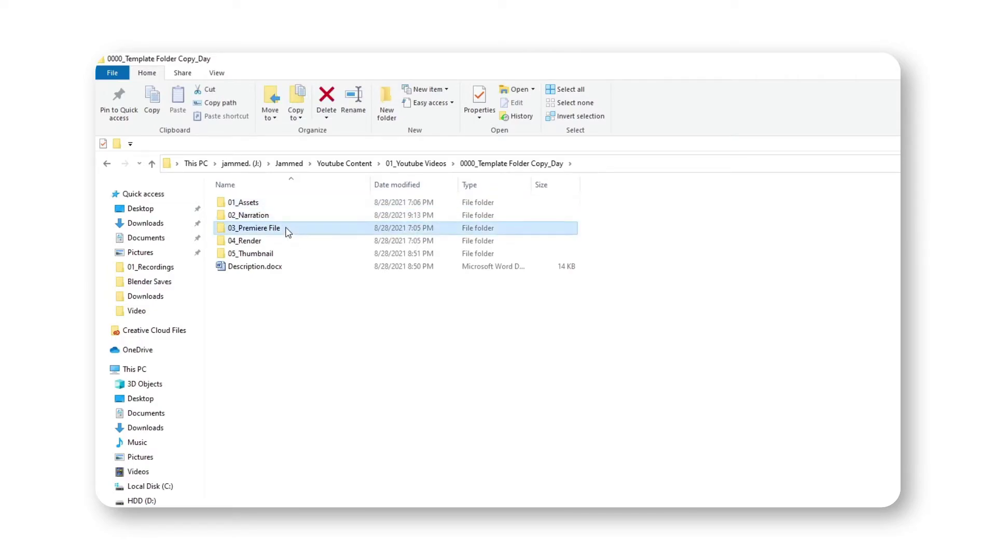
click(281, 244)
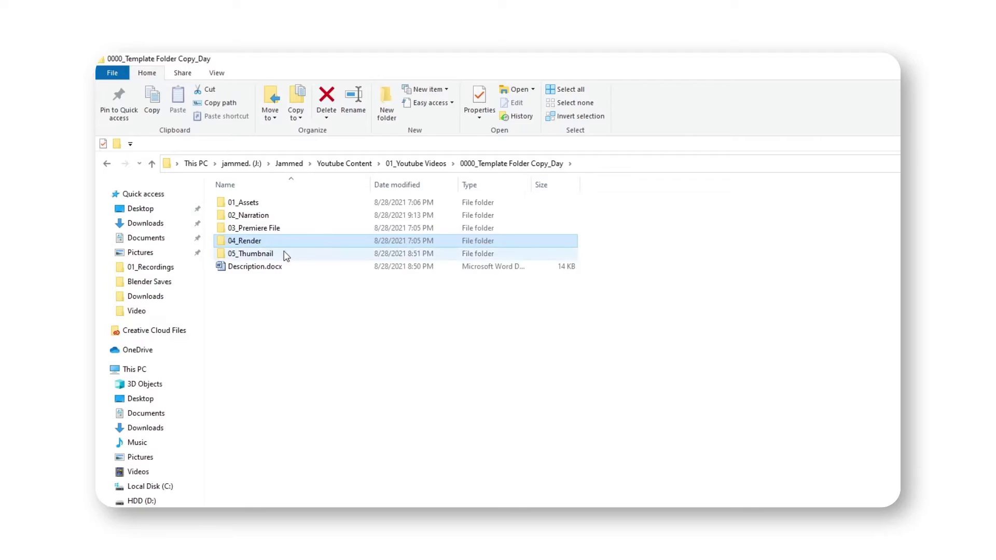
click(285, 251)
double_click(251, 203)
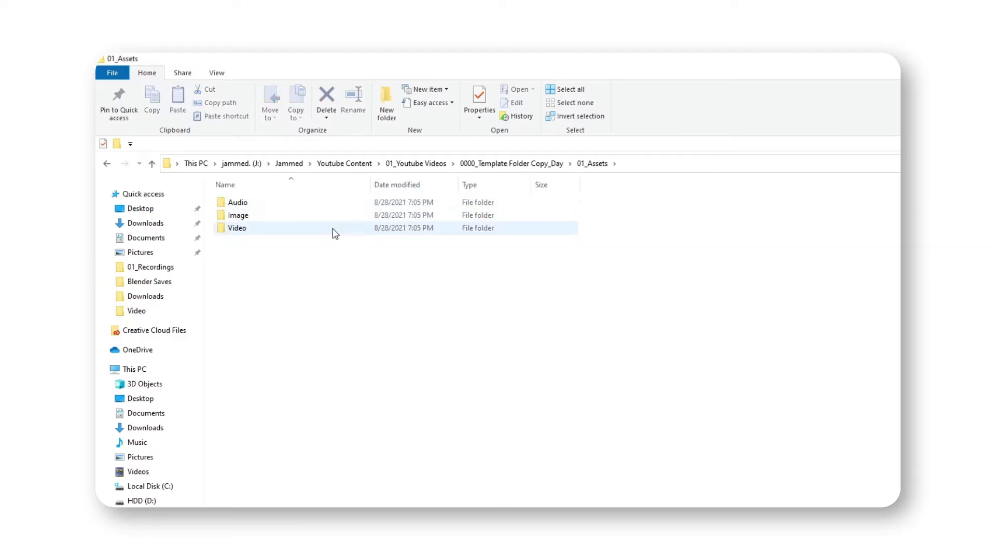
click(107, 163)
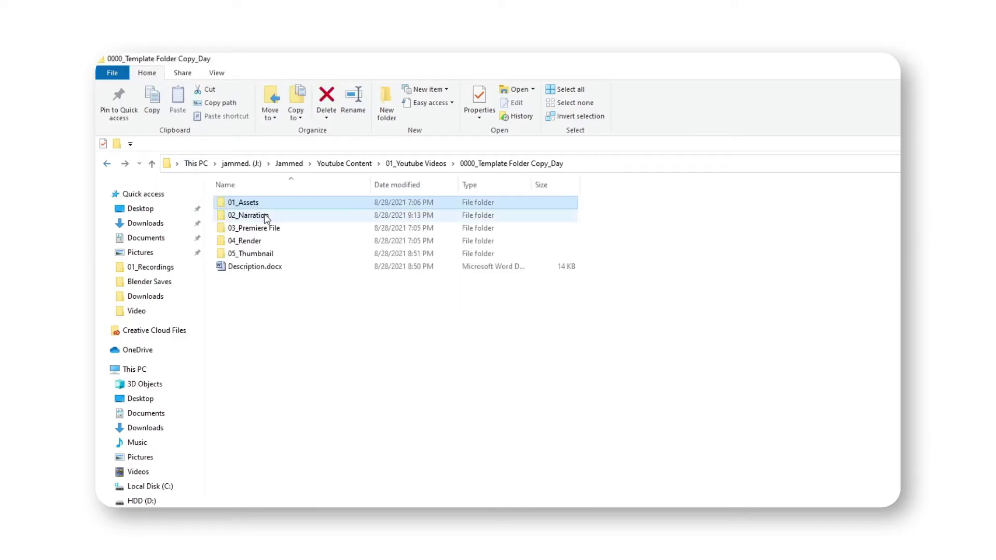
click(260, 220)
double_click(260, 220)
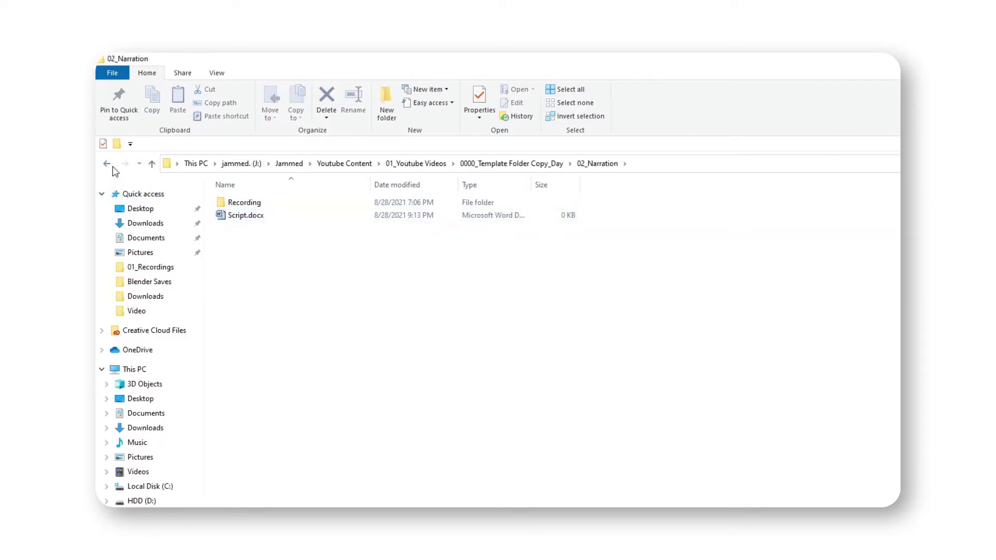
click(108, 164)
double_click(291, 230)
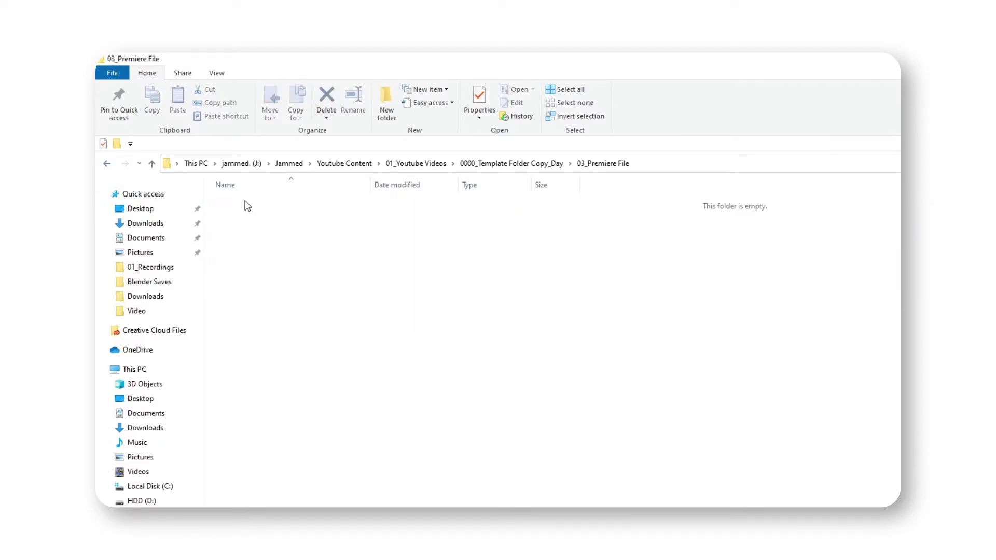
click(109, 164)
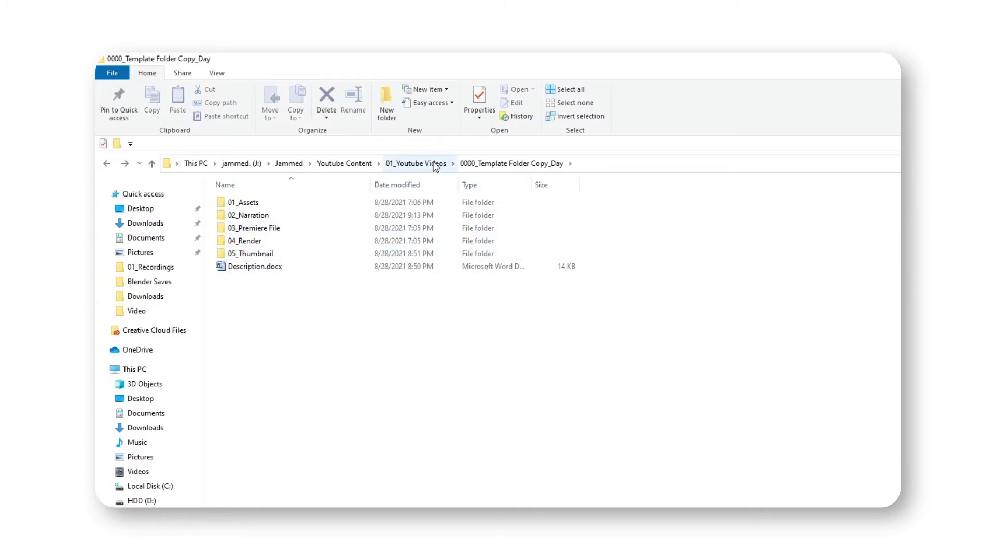
- Paste the template folder copy into 01_Youtube Videos and rename it 0001_New Video_Thursday
click(418, 163)
key(ctrl+v)
key(F2)
text(0001_New Video_Thursday)
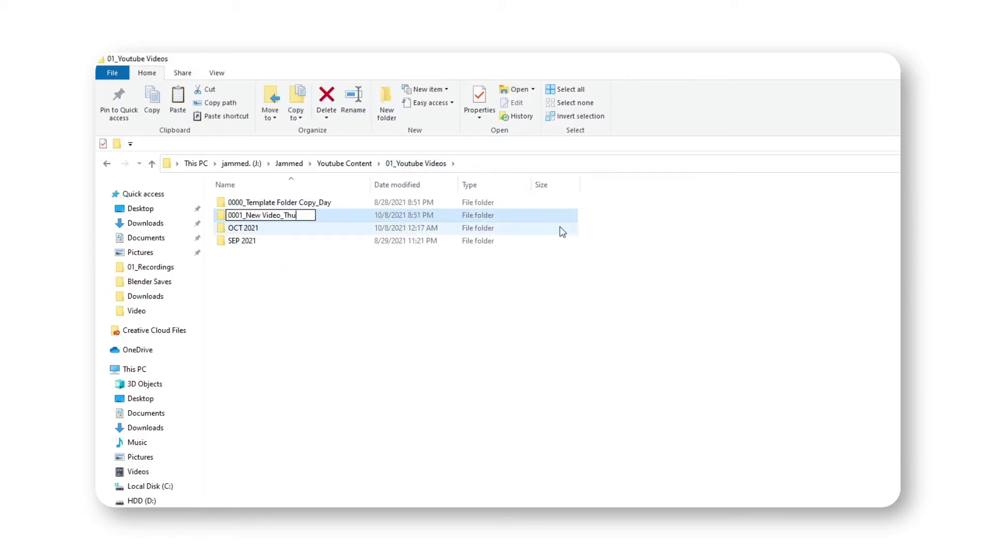
key(Return)
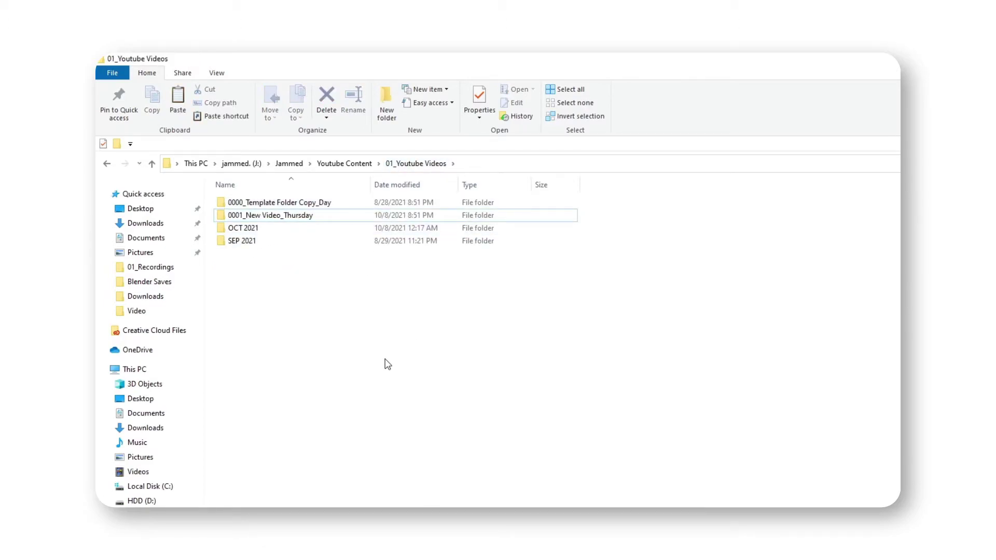